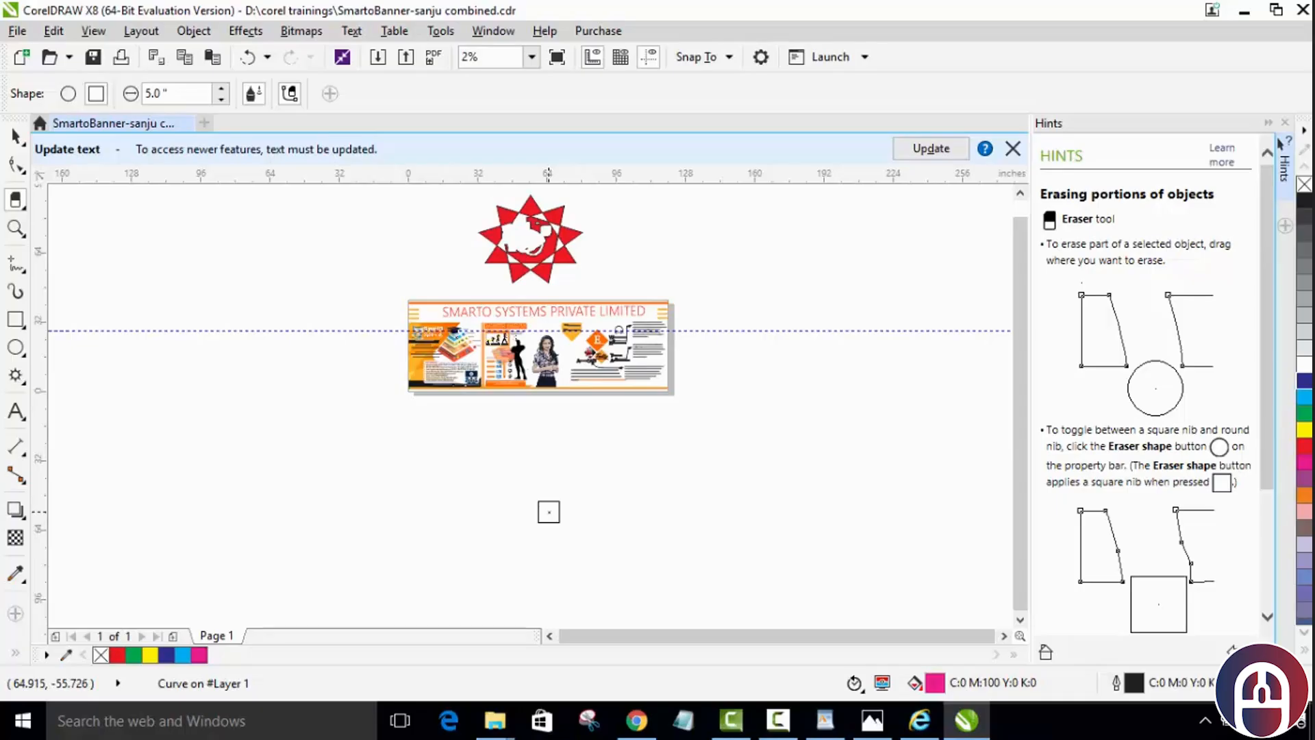
pyautogui.hotkey('shift', 'F2')
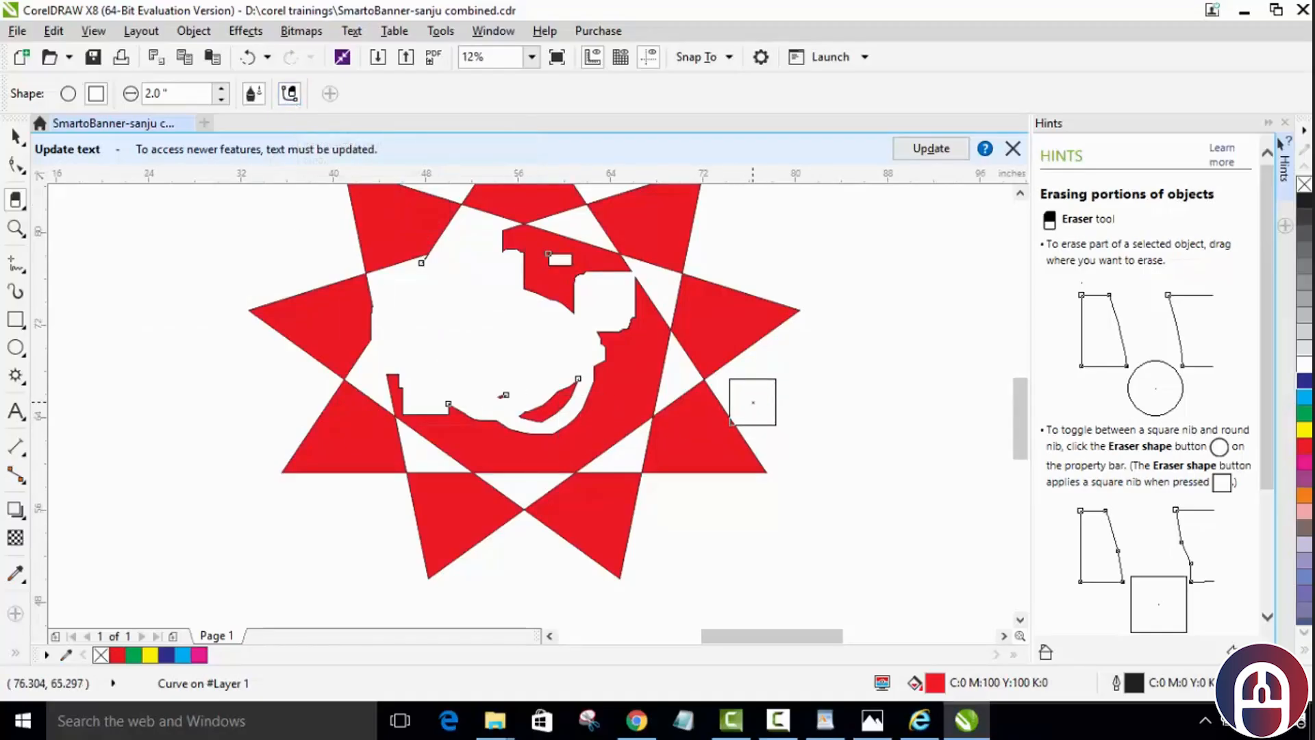
pyautogui.scroll(-1, 753, 401)
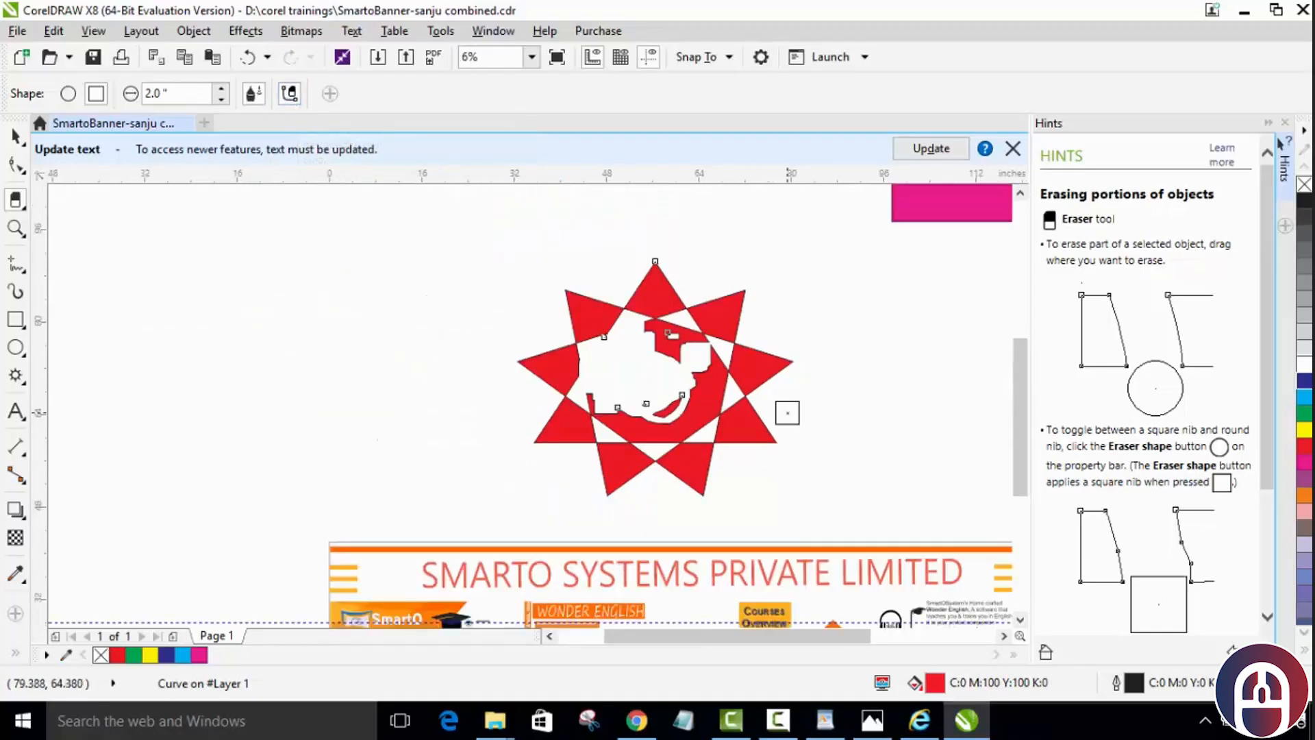
pyautogui.scroll(-1, 600, 497)
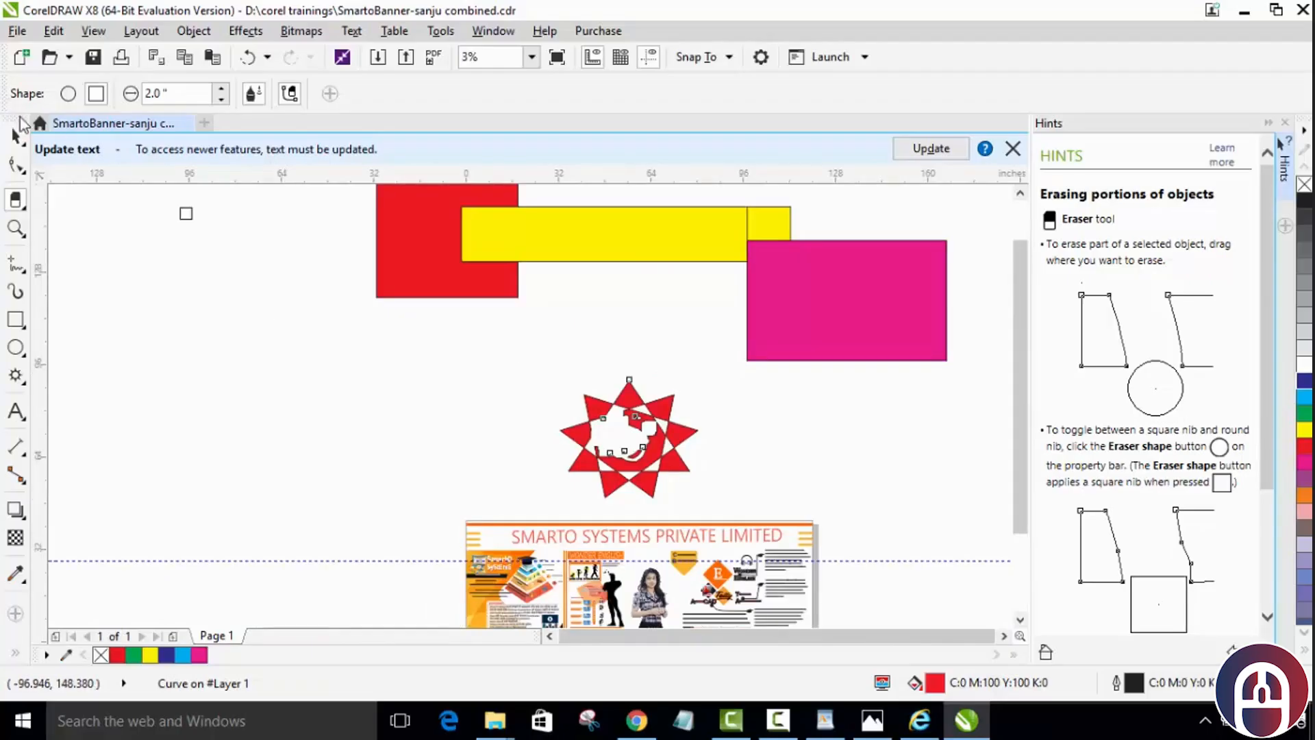
pyautogui.press('space')
pyautogui.moveTo(350, 513); pyautogui.dragTo(472, 311)
pyautogui.moveTo(286, 330); pyautogui.dragTo(446, 359)
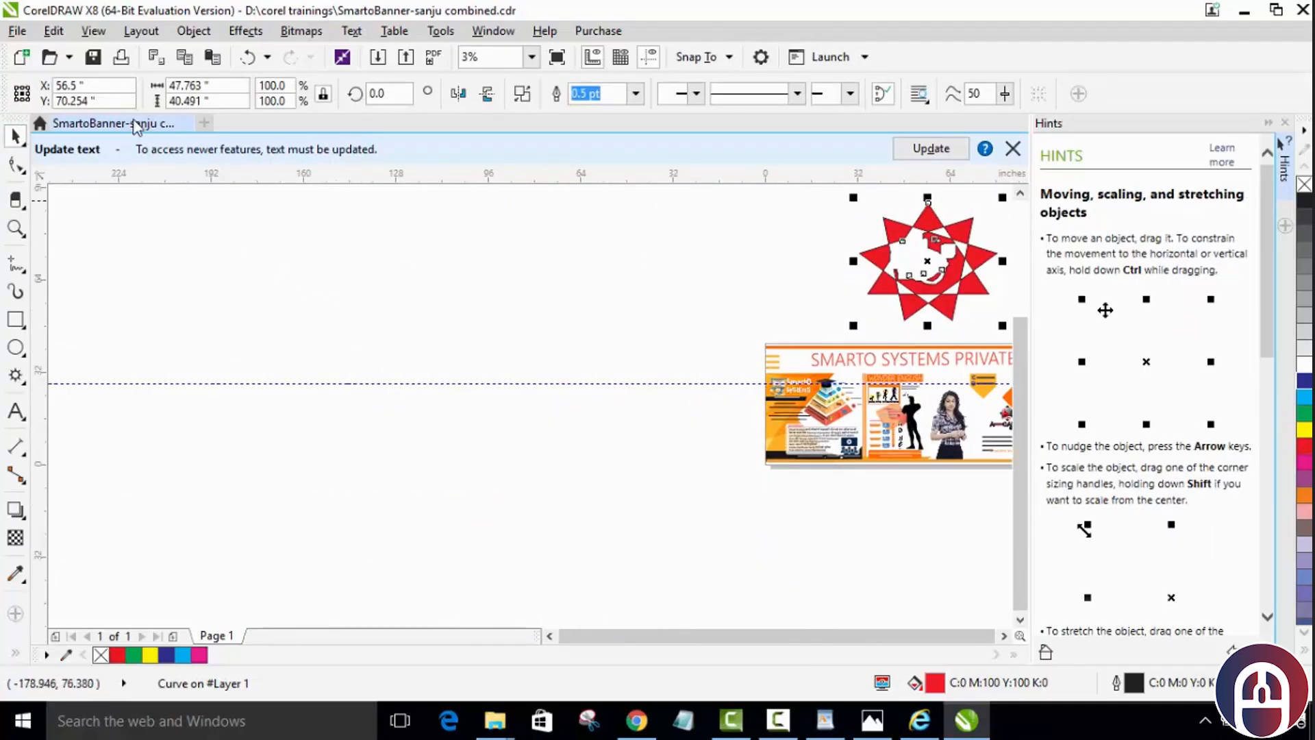
pyautogui.click(19, 32)
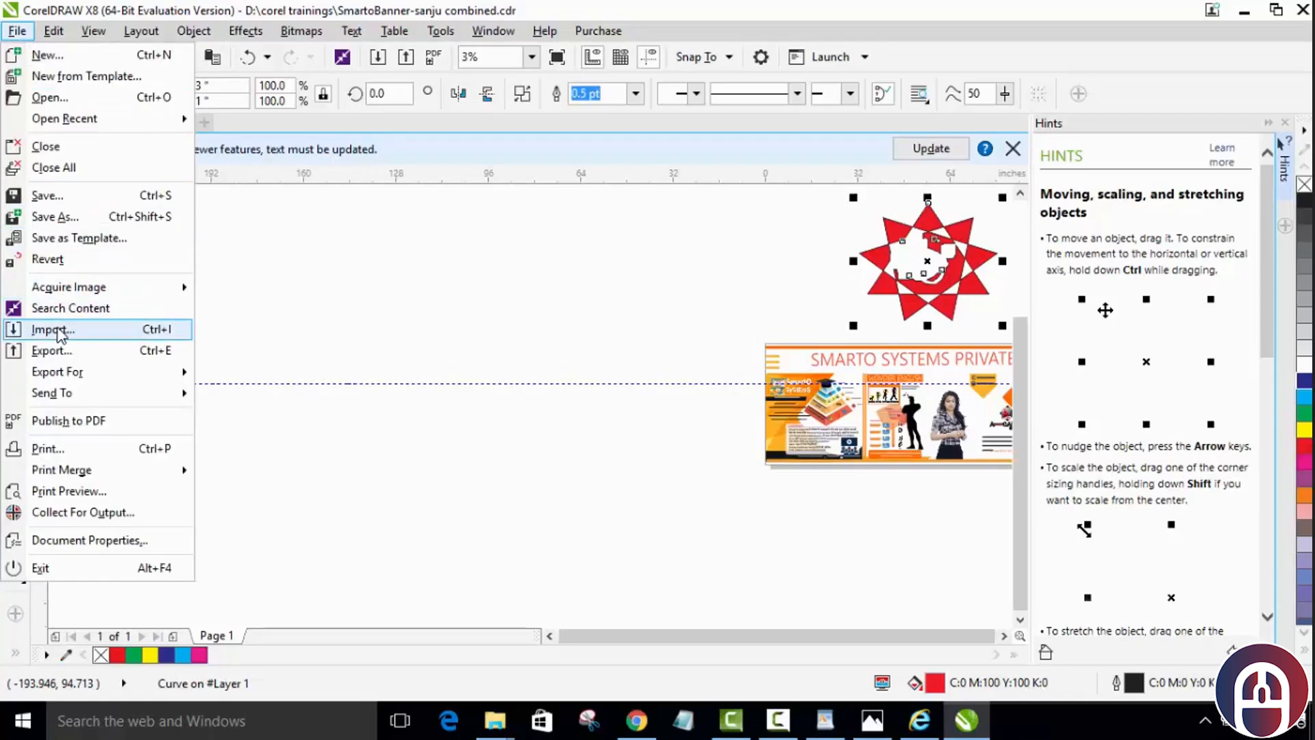
pyautogui.click(60, 332)
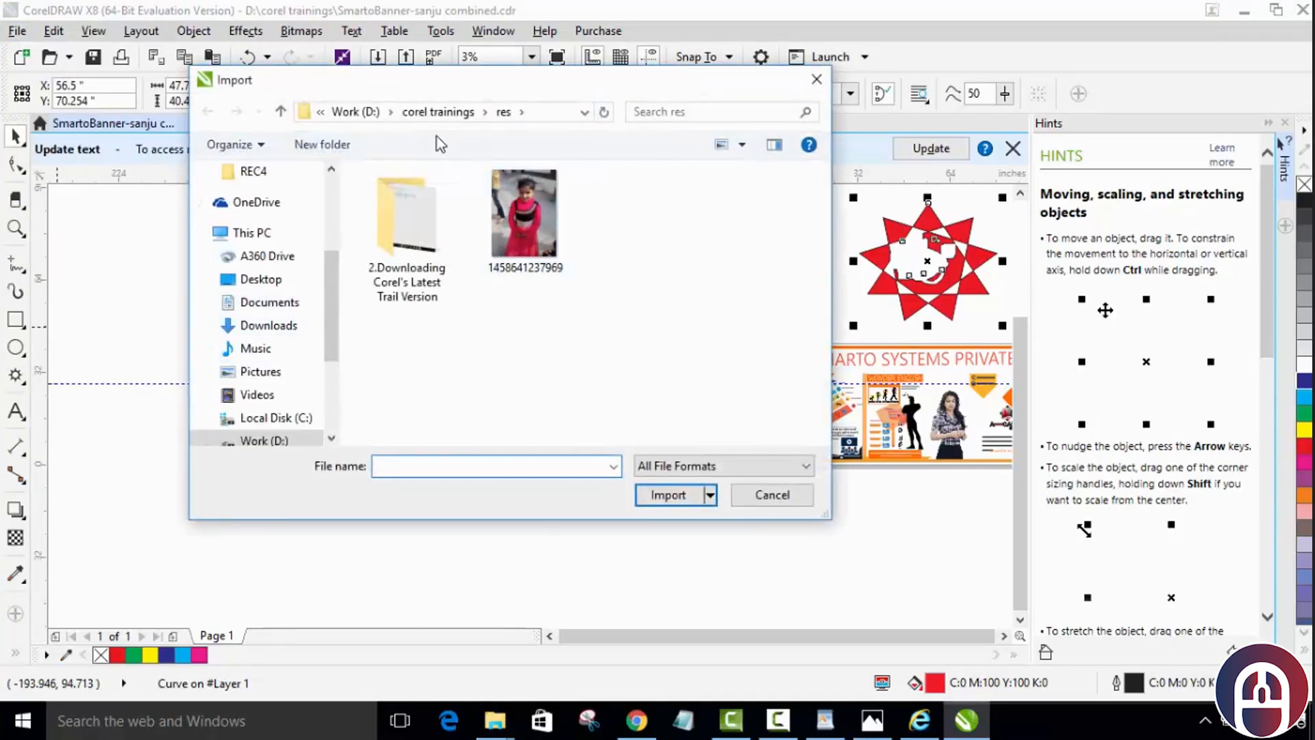
pyautogui.click(535, 220)
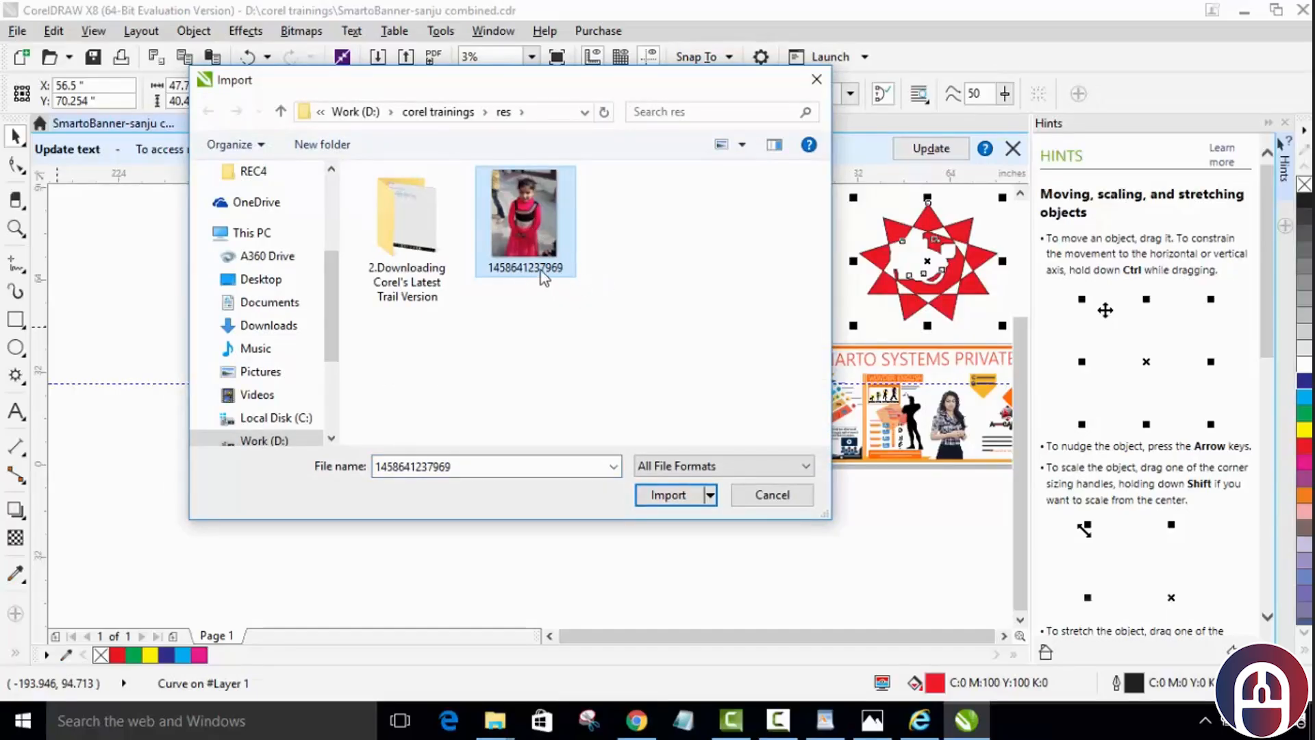
pyautogui.click(677, 497)
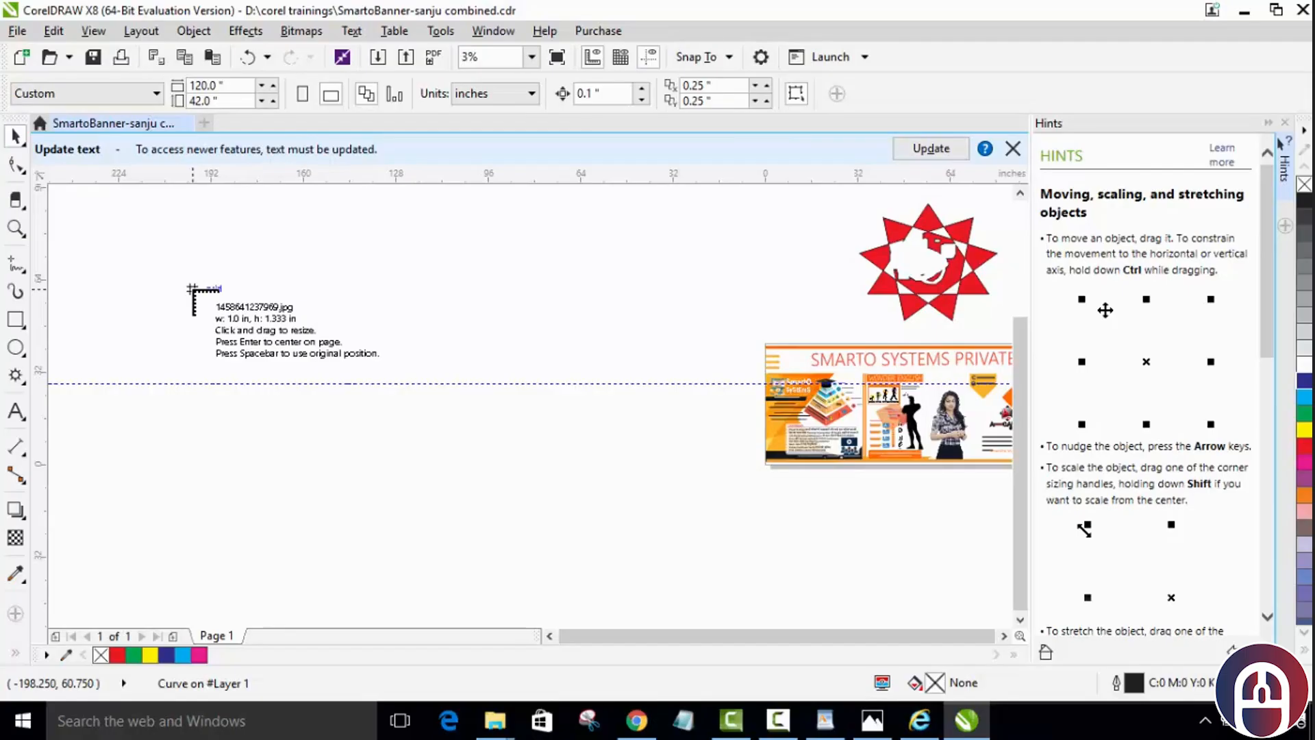
pyautogui.moveTo(193, 289); pyautogui.dragTo(532, 544)
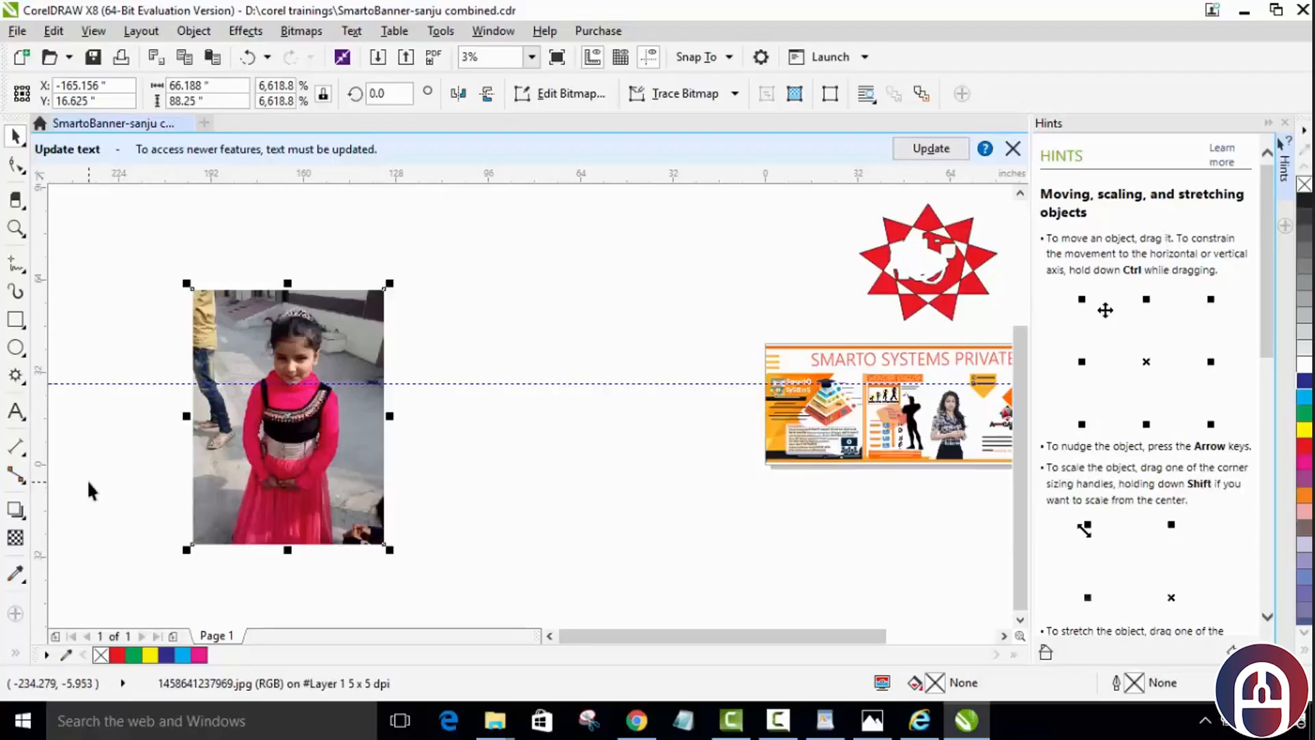
# Erase the background along the upper left side of the imported photo with the 2-inch square Eraser
pyautogui.scroll(2, 156, 445)
pyautogui.scroll(-1, 207, 466)
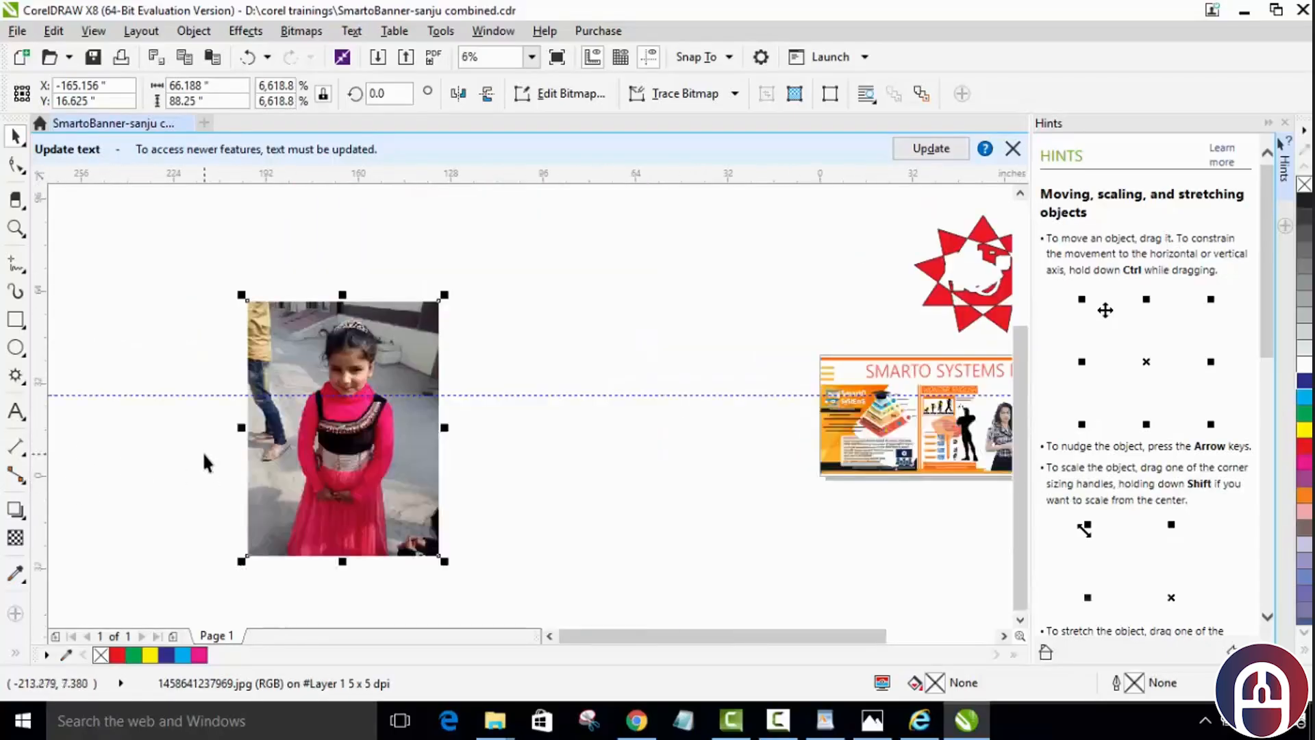
pyautogui.click(138, 465)
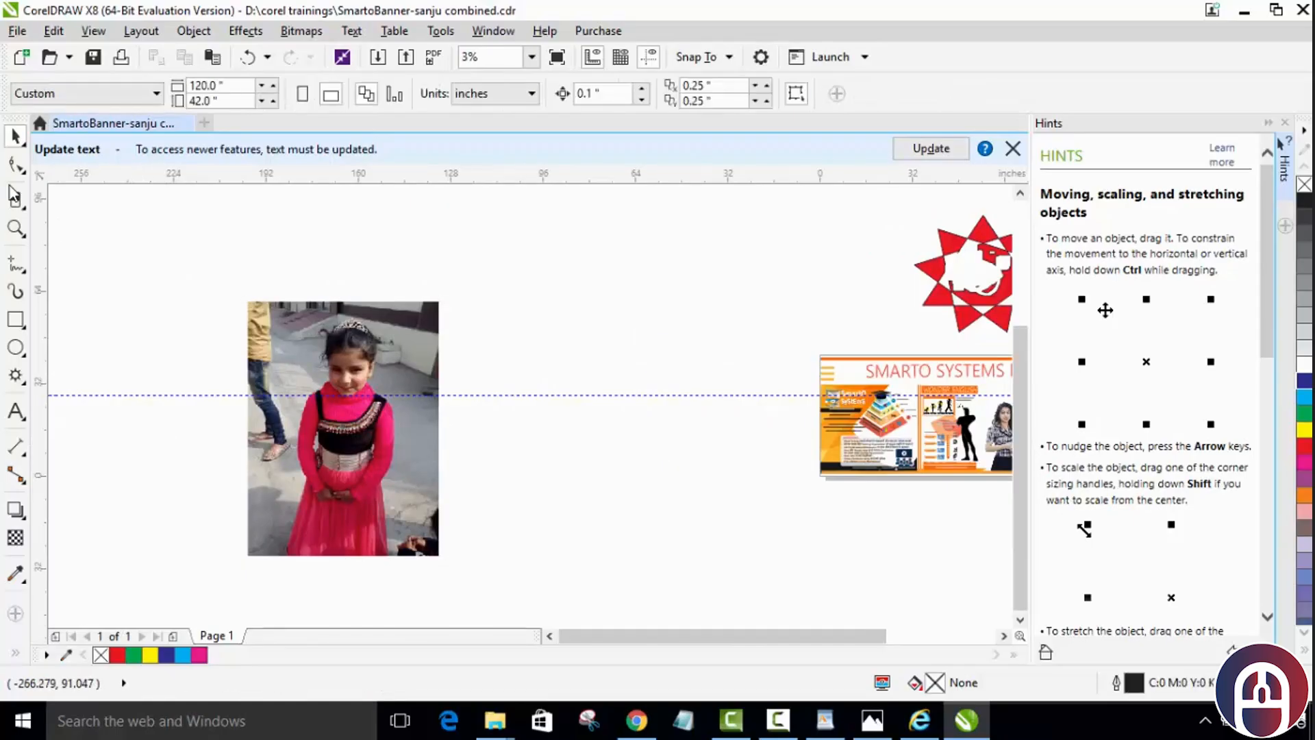
pyautogui.click(296, 395)
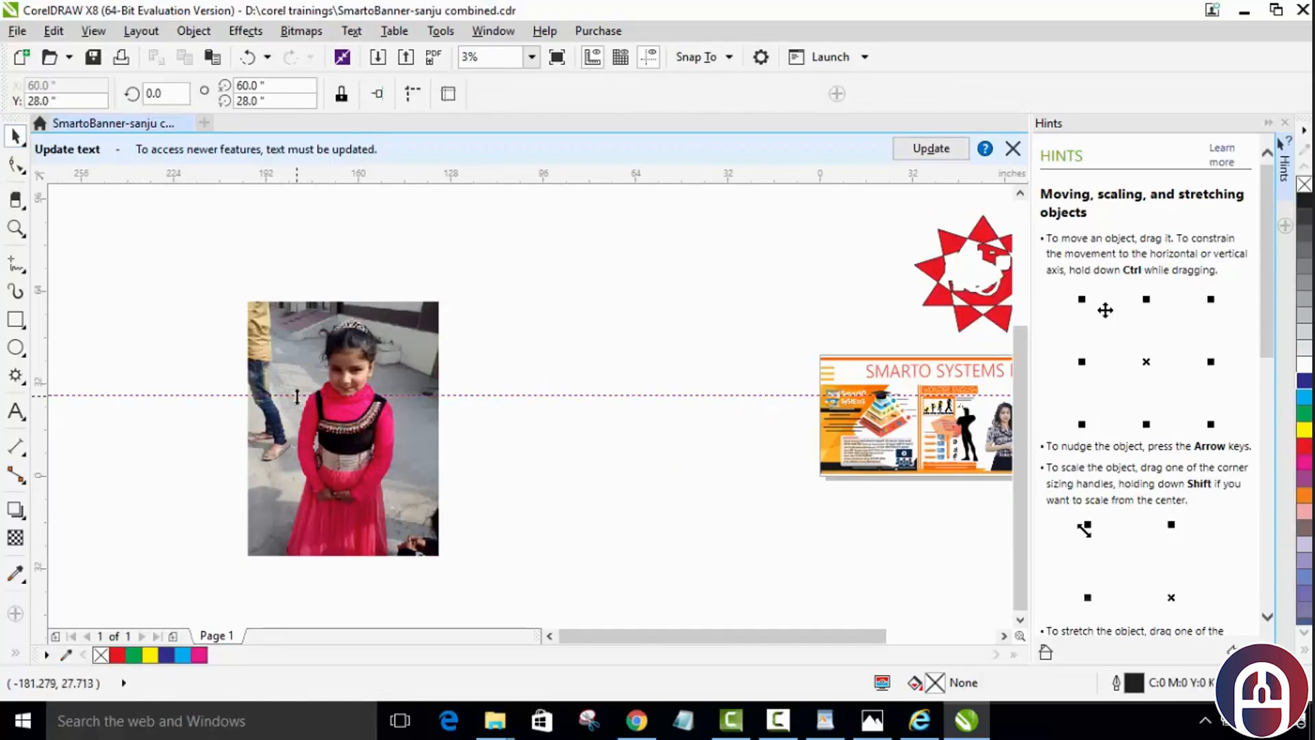
pyautogui.click(296, 476)
pyautogui.scroll(1, 270, 484)
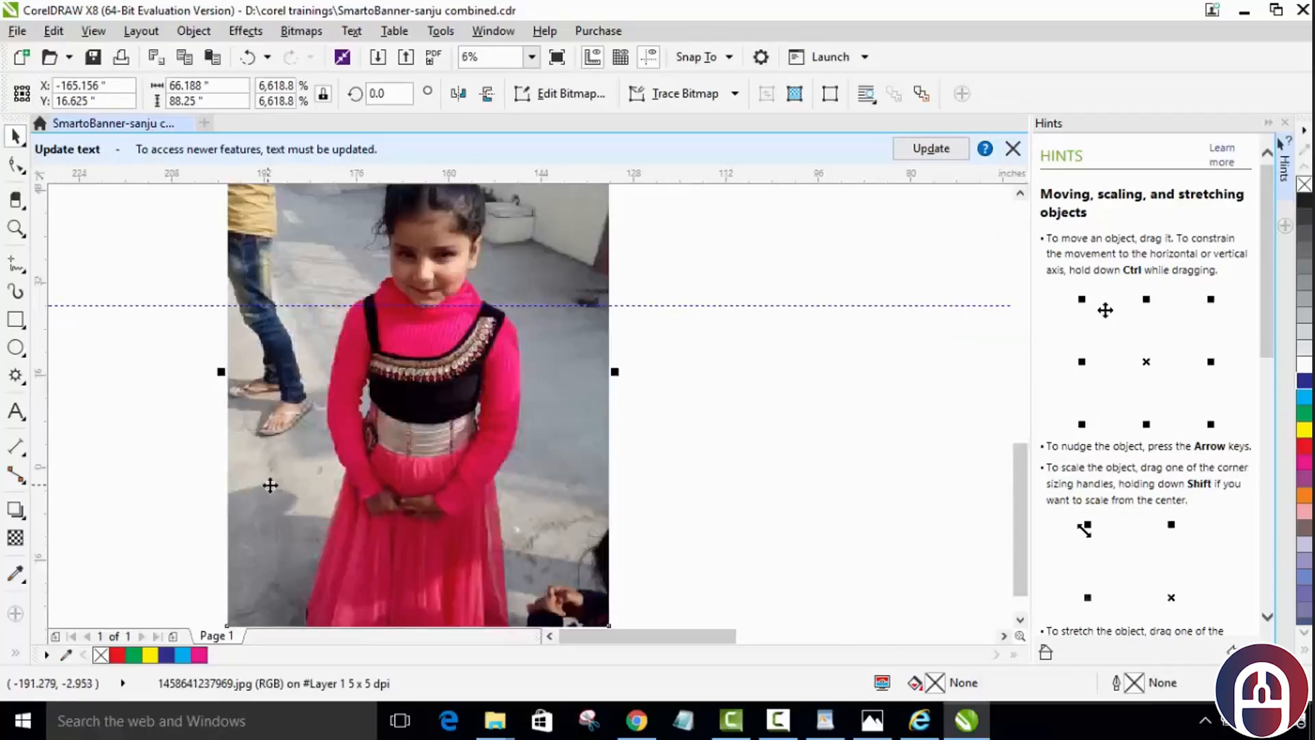
pyautogui.click(1020, 194)
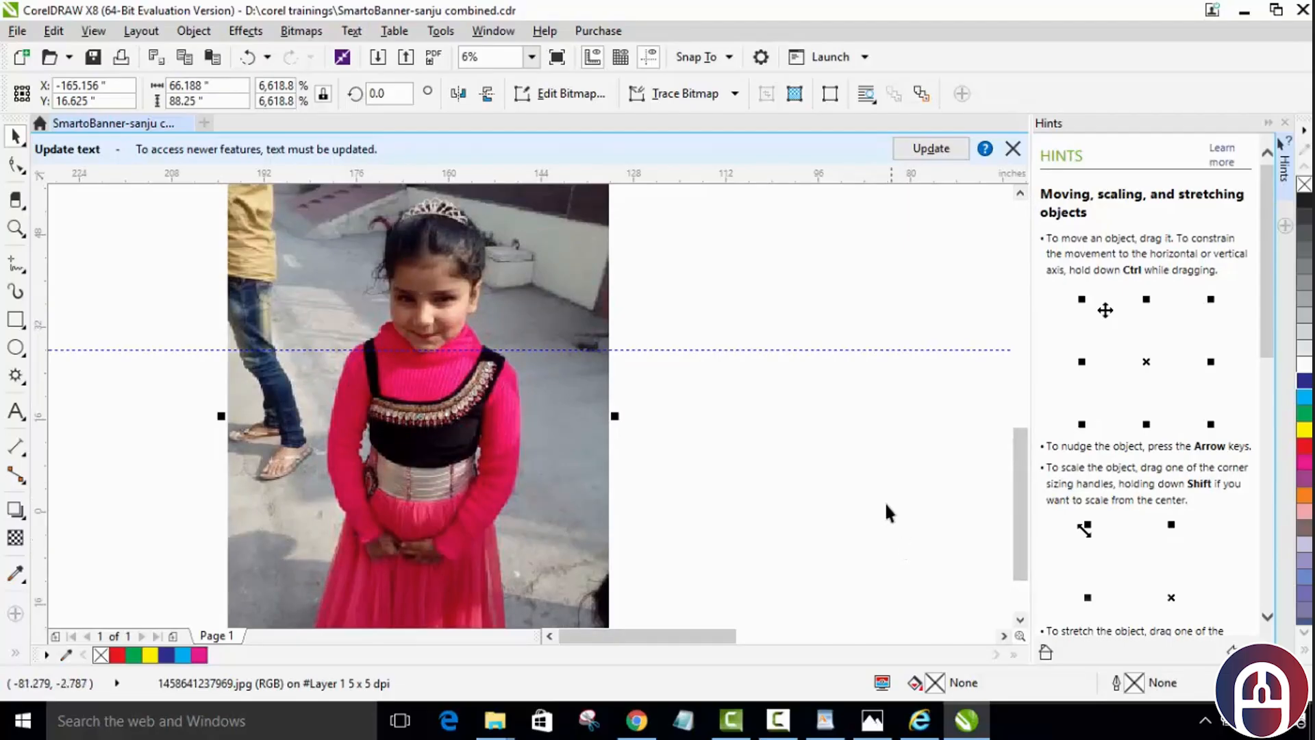
pyautogui.scroll(-1, 785, 487)
pyautogui.scroll(1, 799, 499)
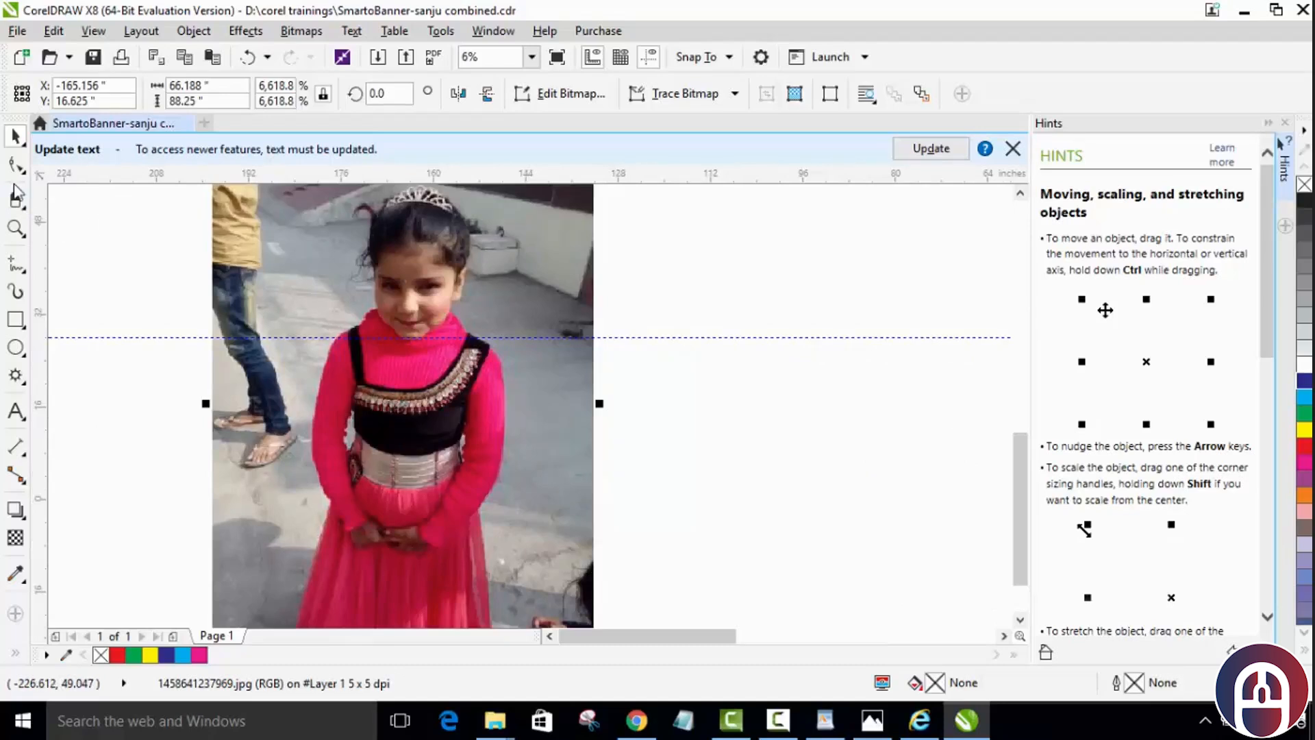
pyautogui.click(16, 200)
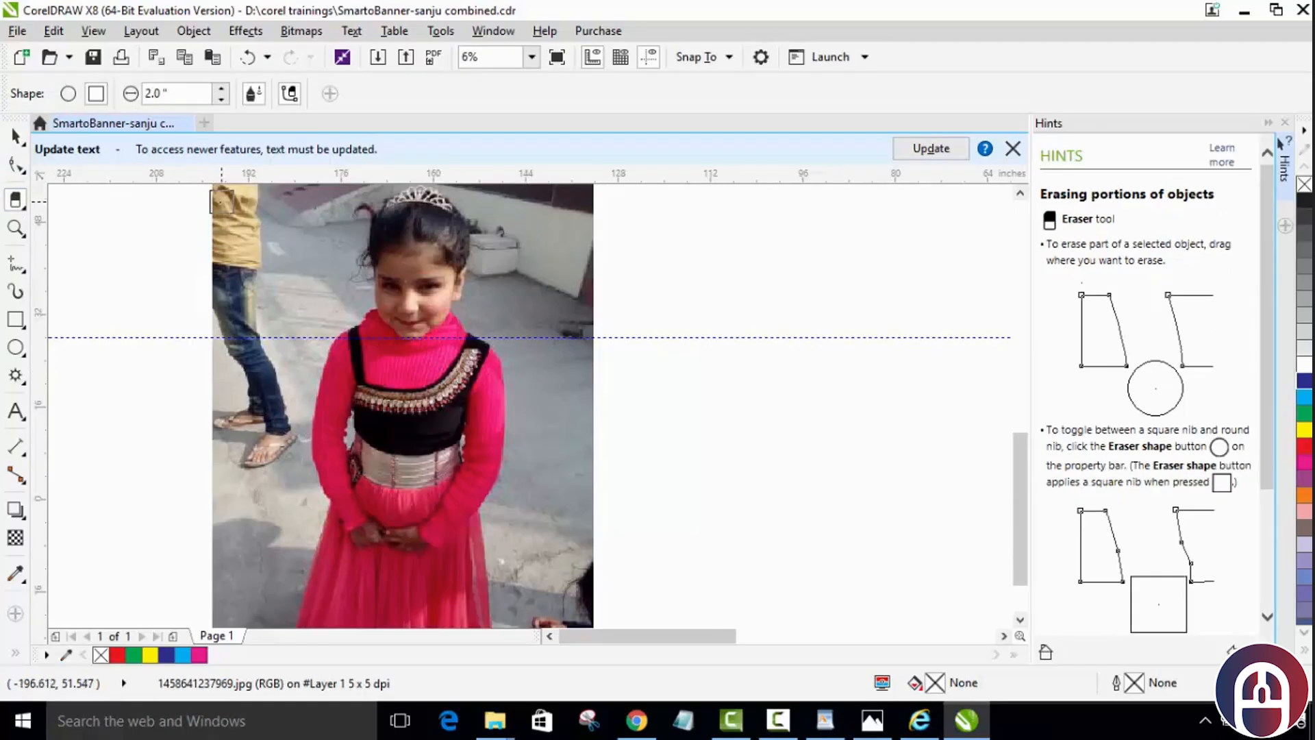
pyautogui.moveTo(220, 195)
pyautogui.mouseDown()
pyautogui.moveTo(208, 446)
pyautogui.moveTo(228, 467)
pyautogui.moveTo(284, 430)
pyautogui.moveTo(280, 396)
pyautogui.moveTo(226, 429)
pyautogui.moveTo(259, 251)
pyautogui.mouseUp()
pyautogui.scroll(-1, 235, 259)
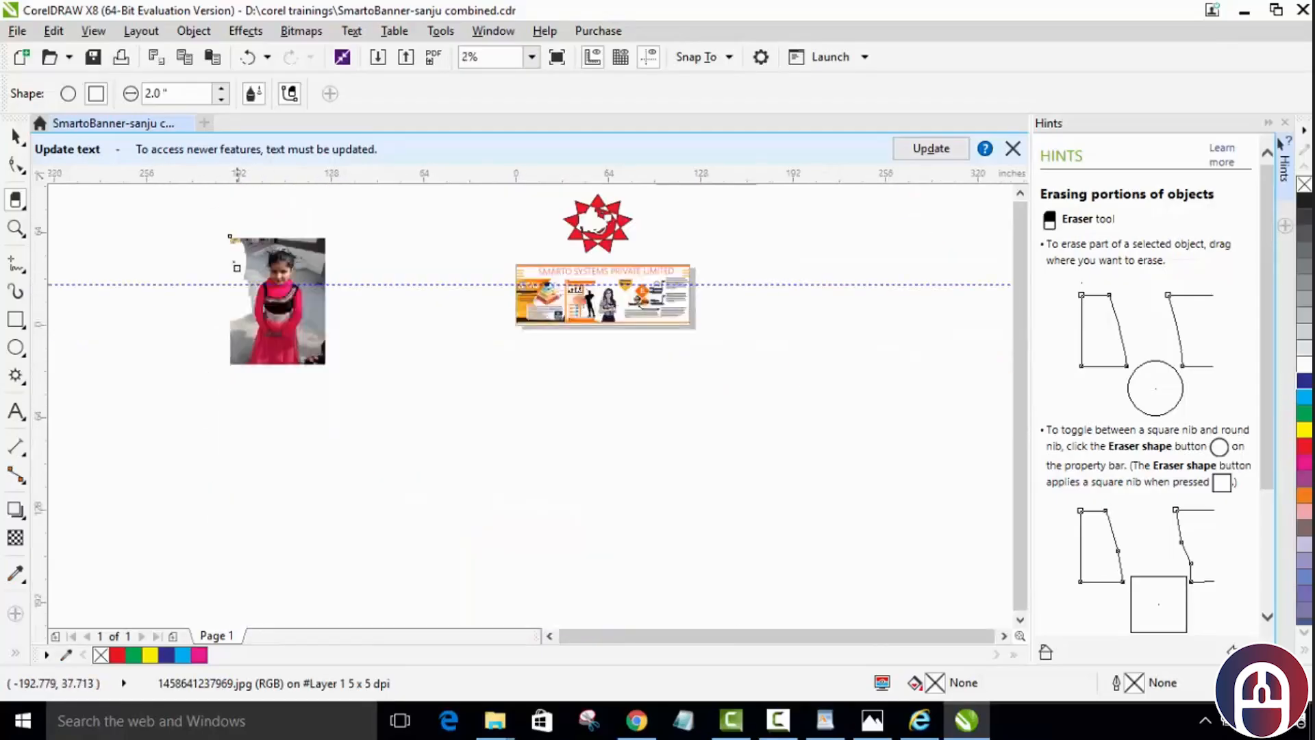
pyautogui.moveTo(279, 235)
pyautogui.mouseDown()
pyautogui.moveTo(294, 291)
pyautogui.moveTo(295, 264)
pyautogui.mouseUp()
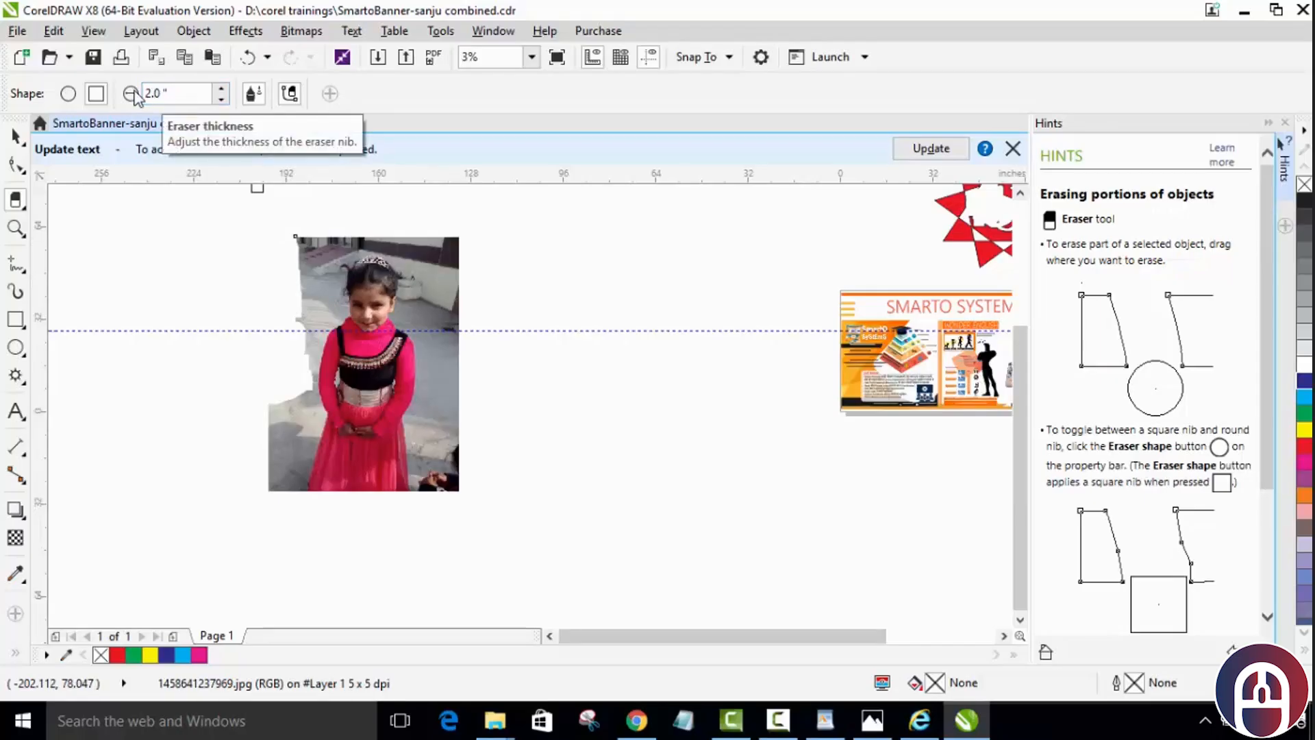
# Set the eraser thickness to 5 inches and erase a strip down the photo's entire left edge
pyautogui.moveTo(188, 94); pyautogui.dragTo(113, 98)
pyautogui.write('5')
pyautogui.press('Return')
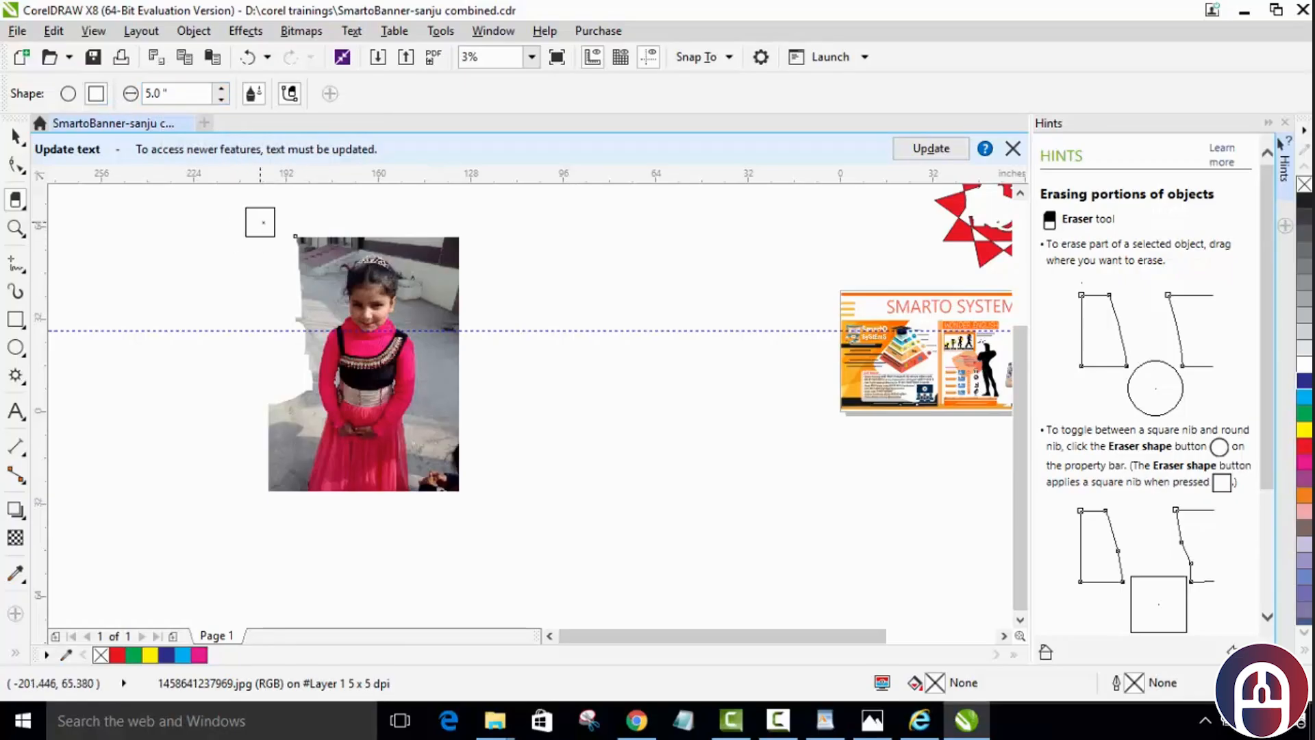
pyautogui.moveTo(284, 221); pyautogui.dragTo(289, 507)
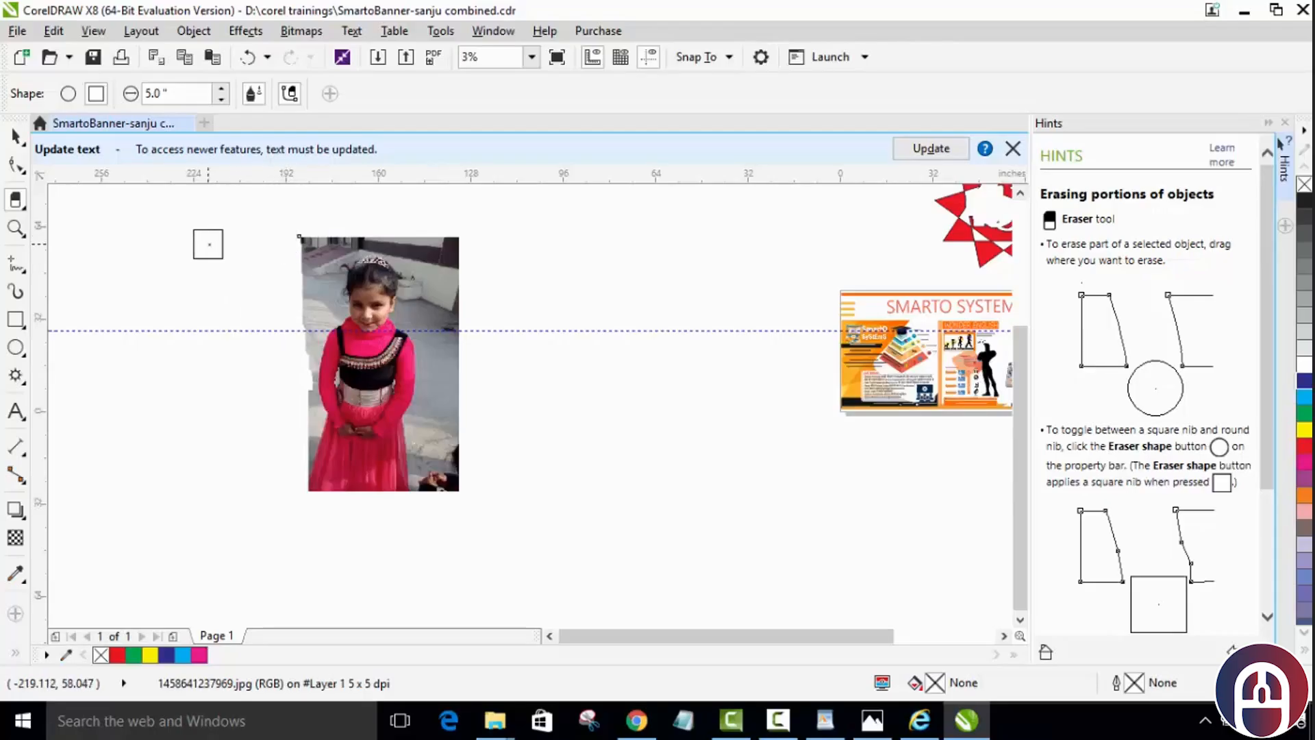
# Select all nodes along the photo's erased left edge with the Shape tool and move them about 19 inches outward to the left
pyautogui.click(20, 170)
pyautogui.click(55, 172)
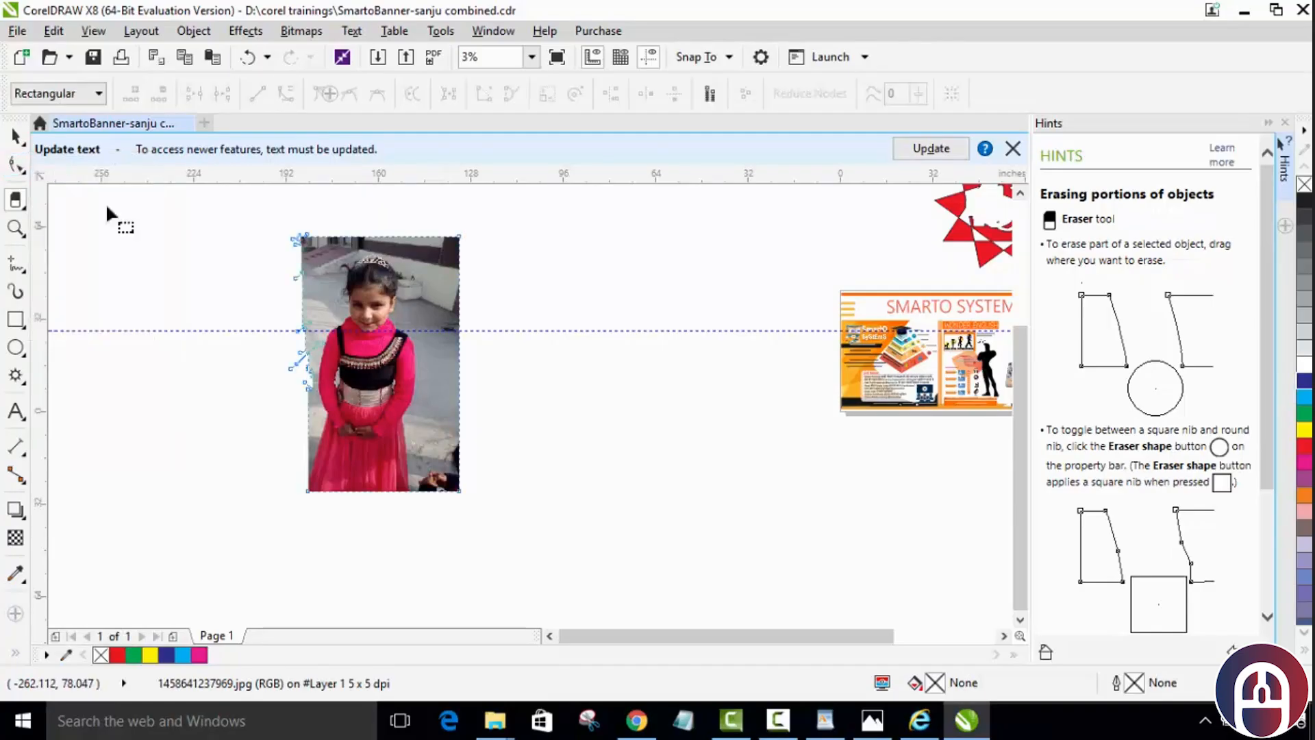
pyautogui.moveTo(248, 210); pyautogui.dragTo(318, 519)
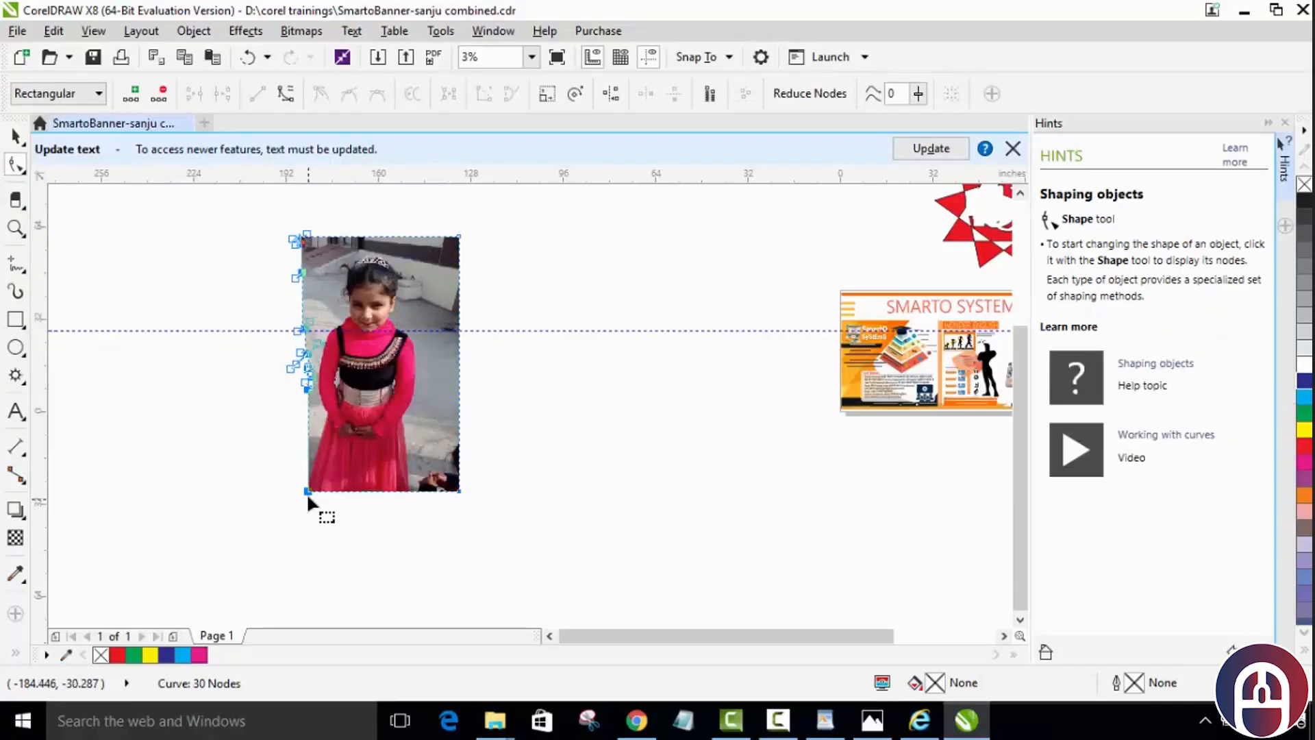
pyautogui.moveTo(289, 368); pyautogui.dragTo(231, 367)
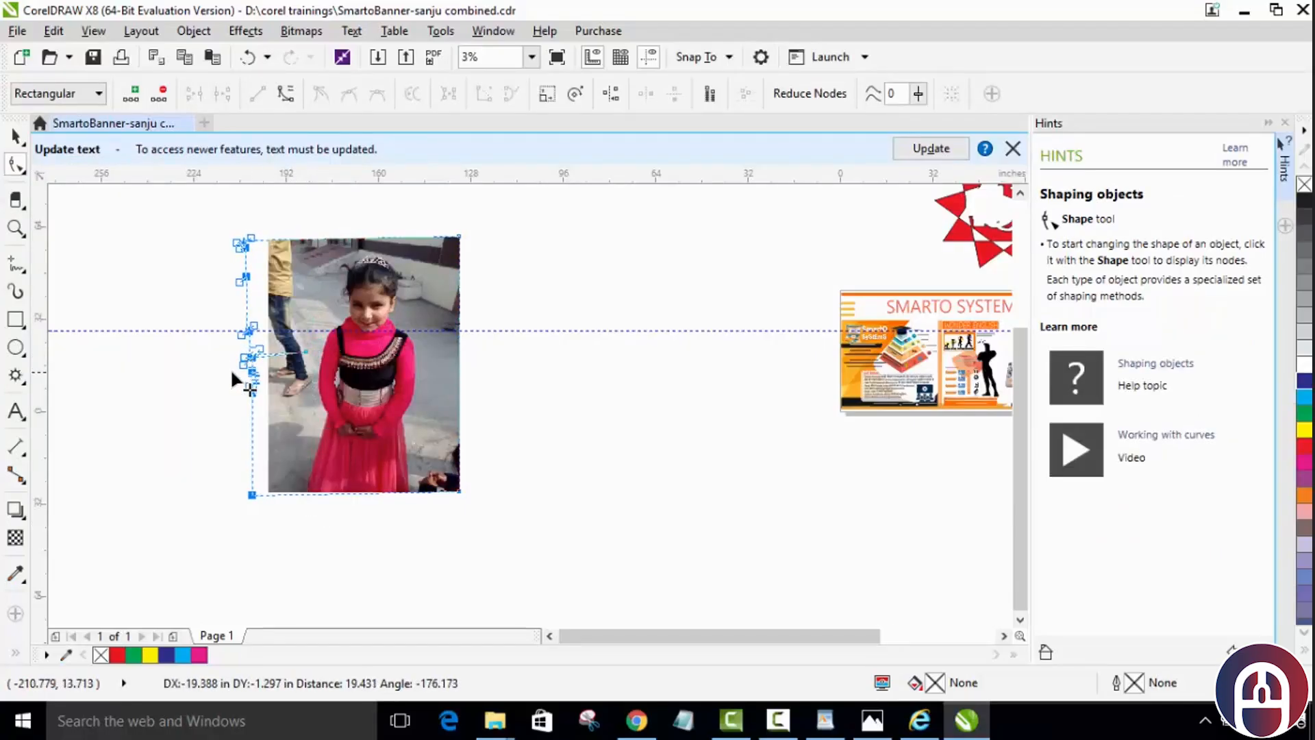
pyautogui.click(540, 369)
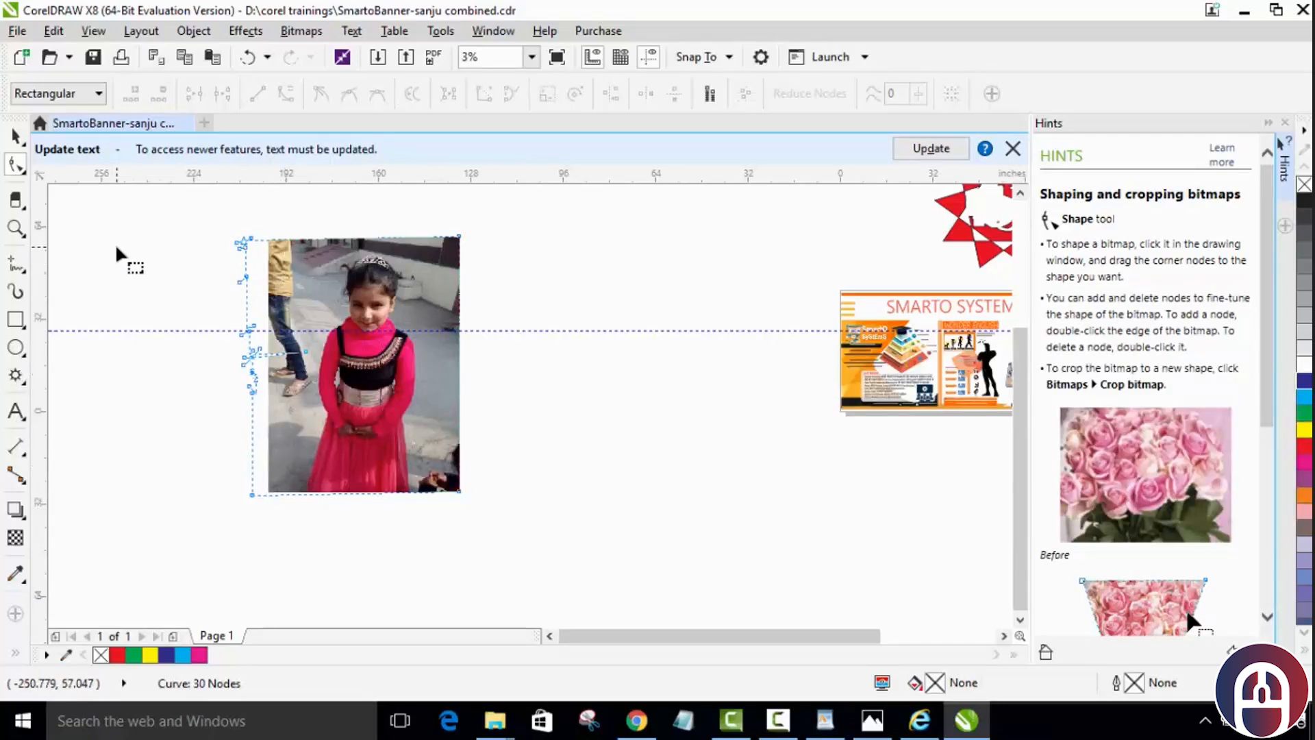
# Crop the photo to a narrower area around the girl, cutting off strips on its left and right sides
pyautogui.click(16, 200)
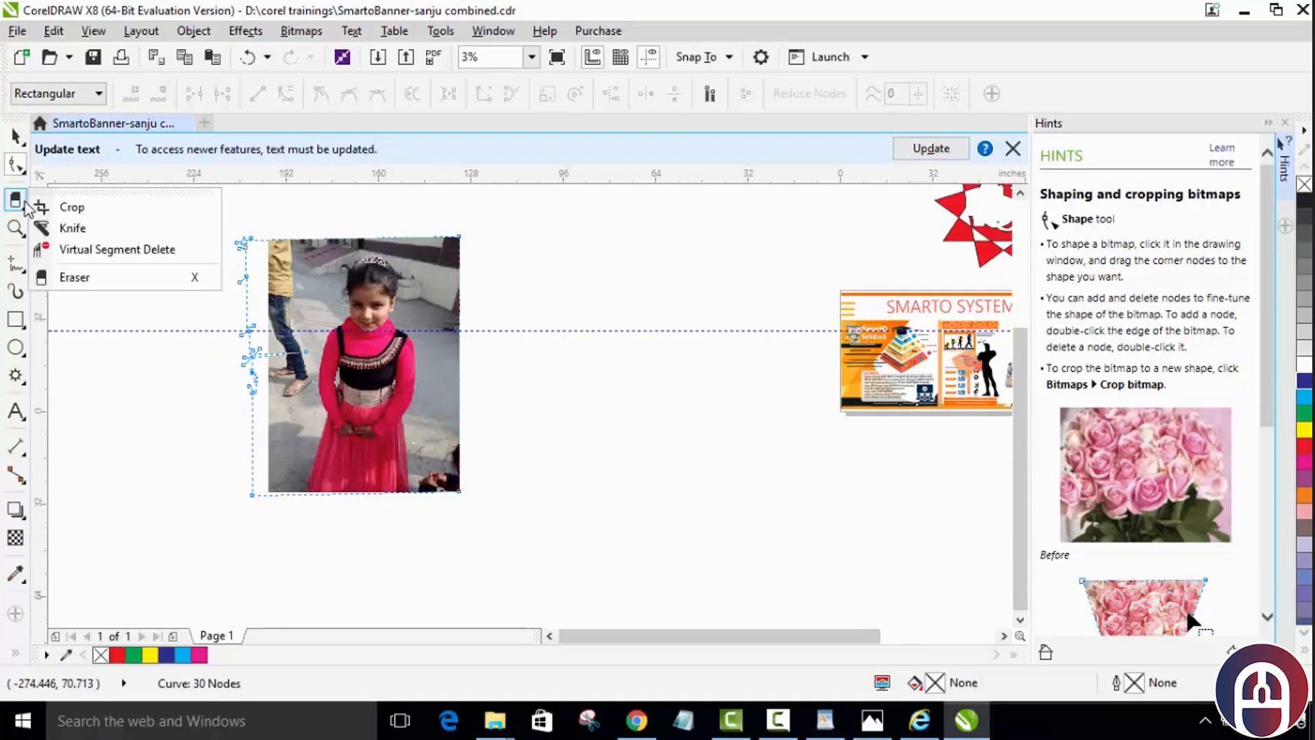
pyautogui.click(58, 211)
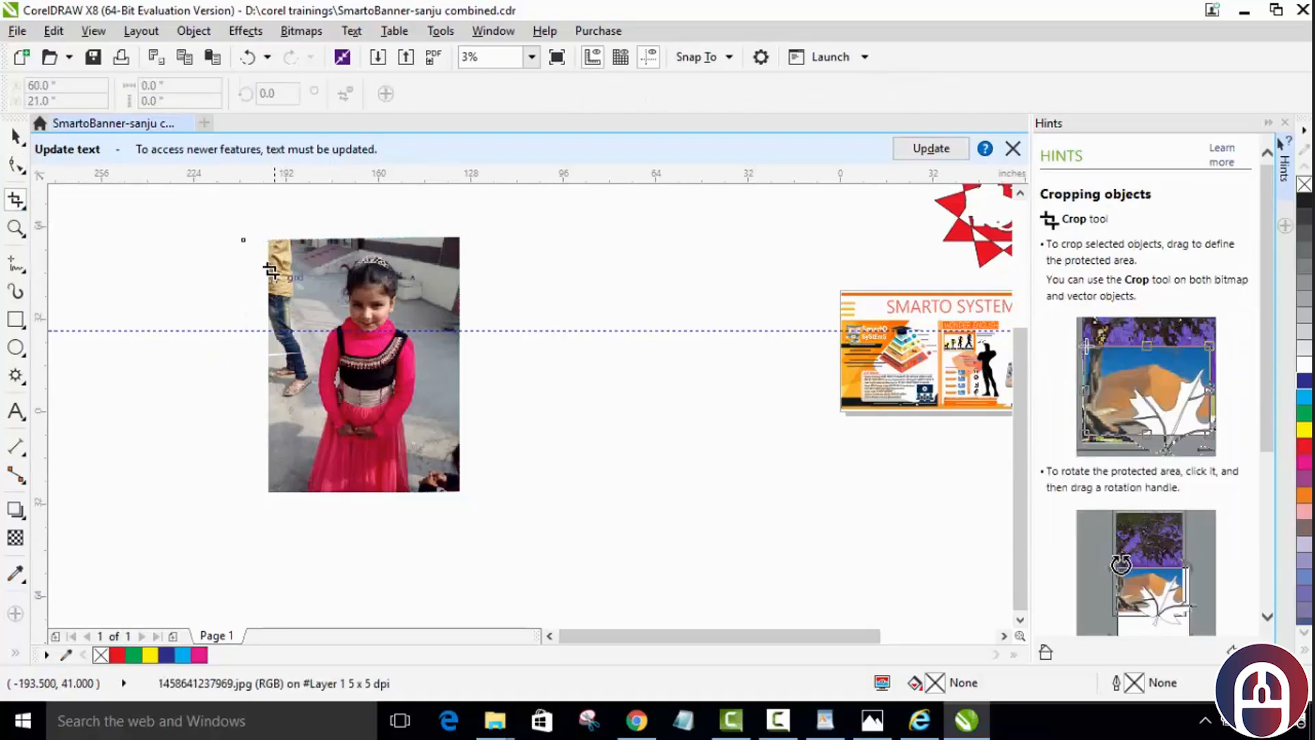
pyautogui.moveTo(311, 233); pyautogui.dragTo(439, 560)
pyautogui.doubleClick(394, 415)
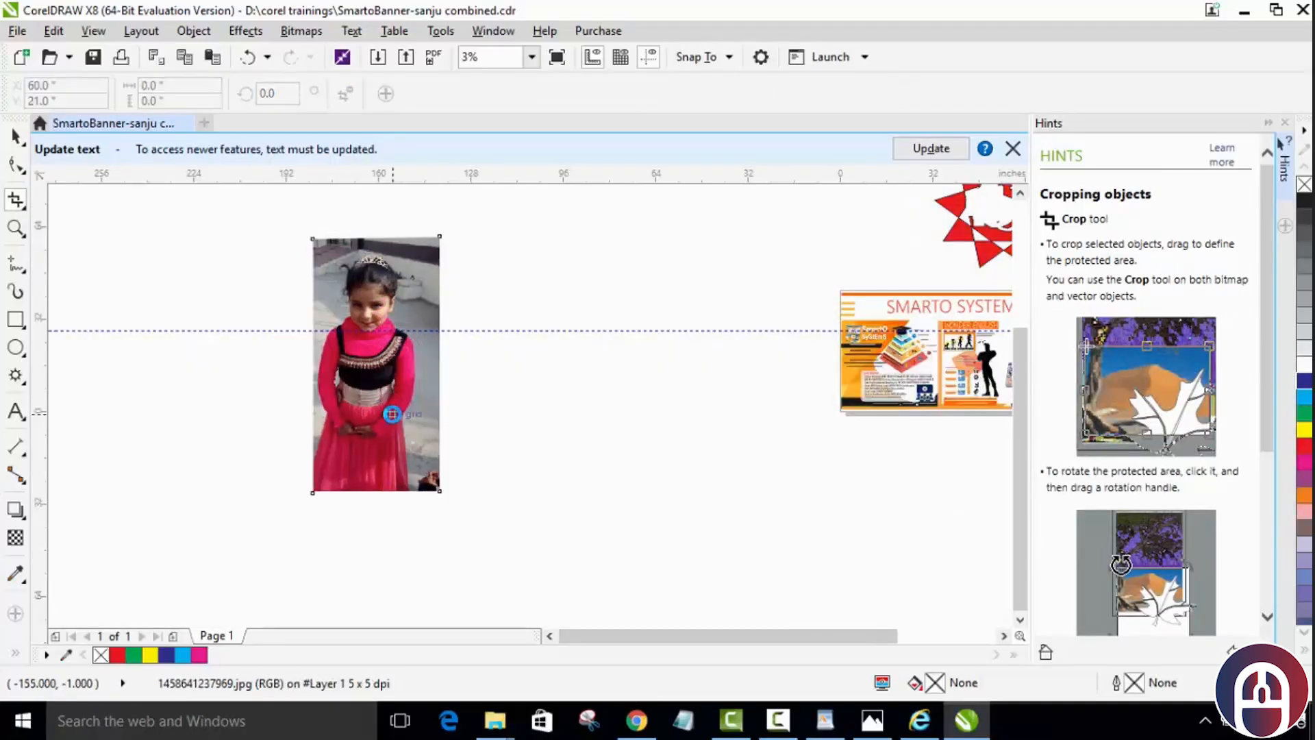
# Select the cropped photo's two left corner nodes with the Shape tool and move them outward to the left
pyautogui.click(17, 164)
pyautogui.moveTo(200, 200); pyautogui.dragTo(346, 533)
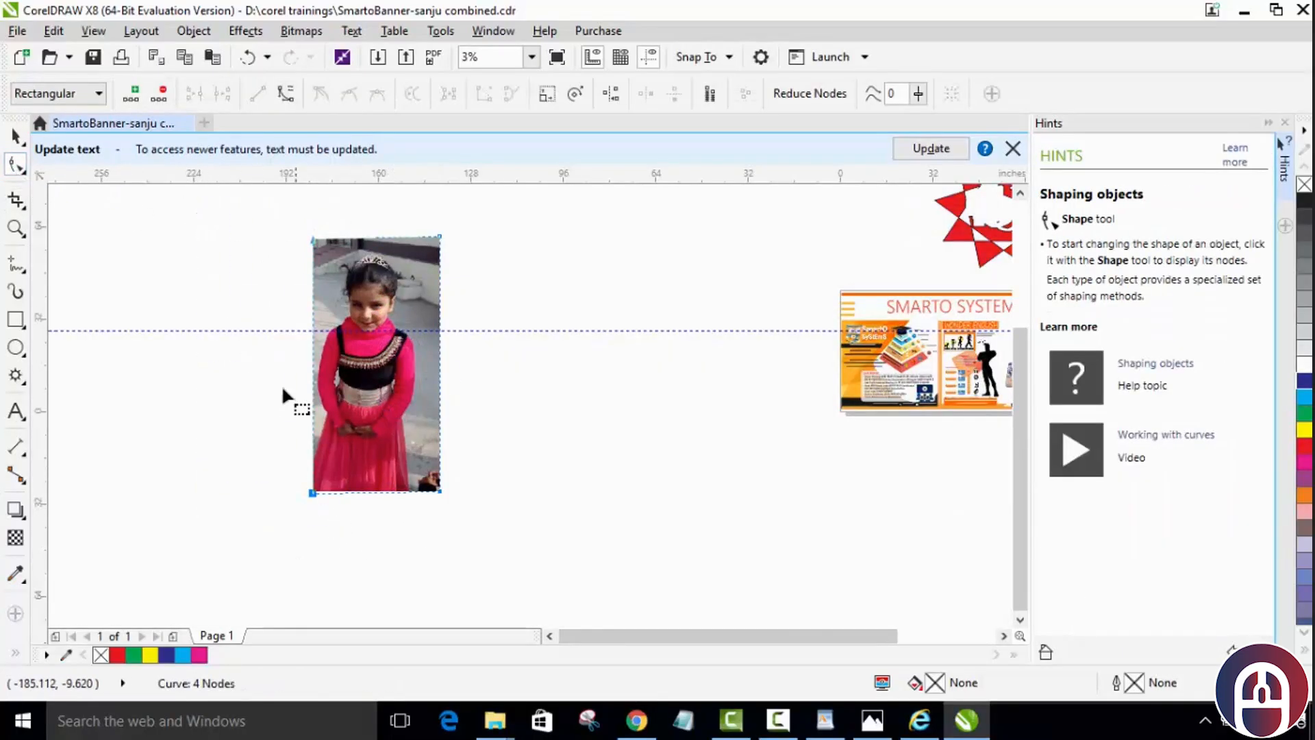
pyautogui.moveTo(313, 492); pyautogui.dragTo(282, 490)
pyautogui.click(285, 522)
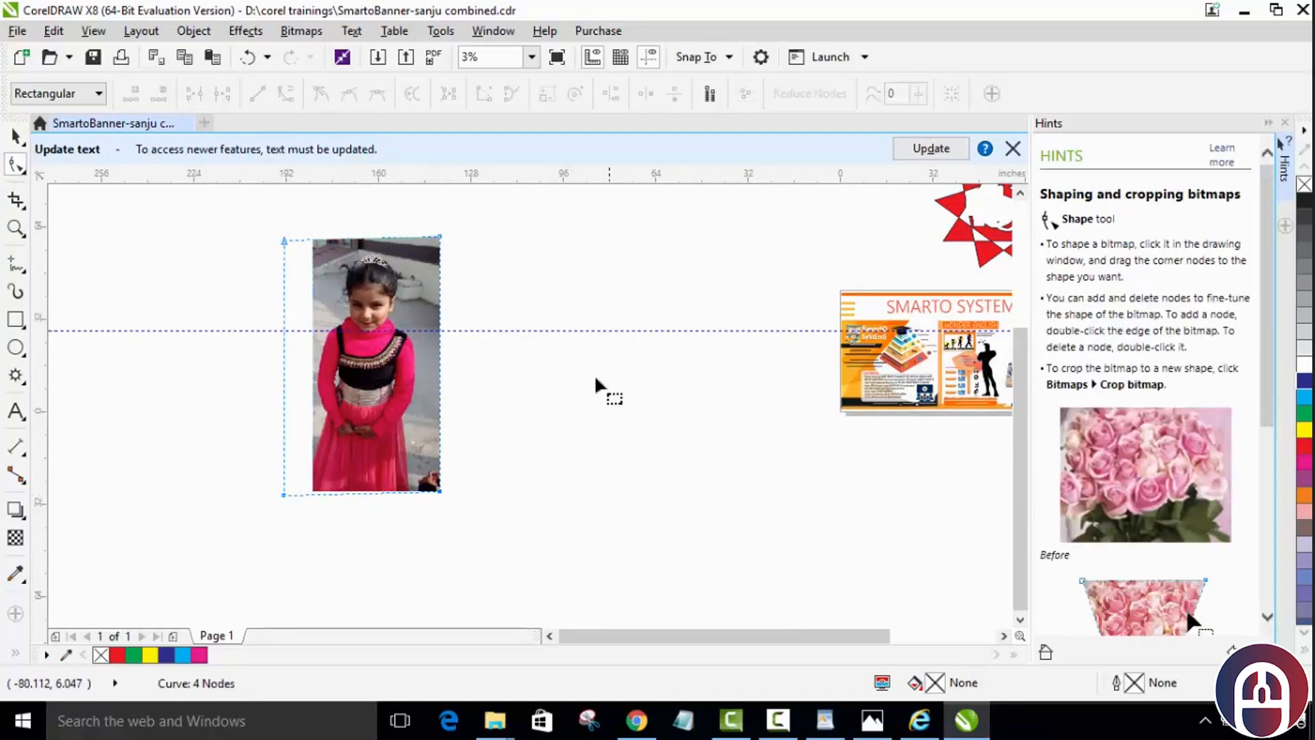